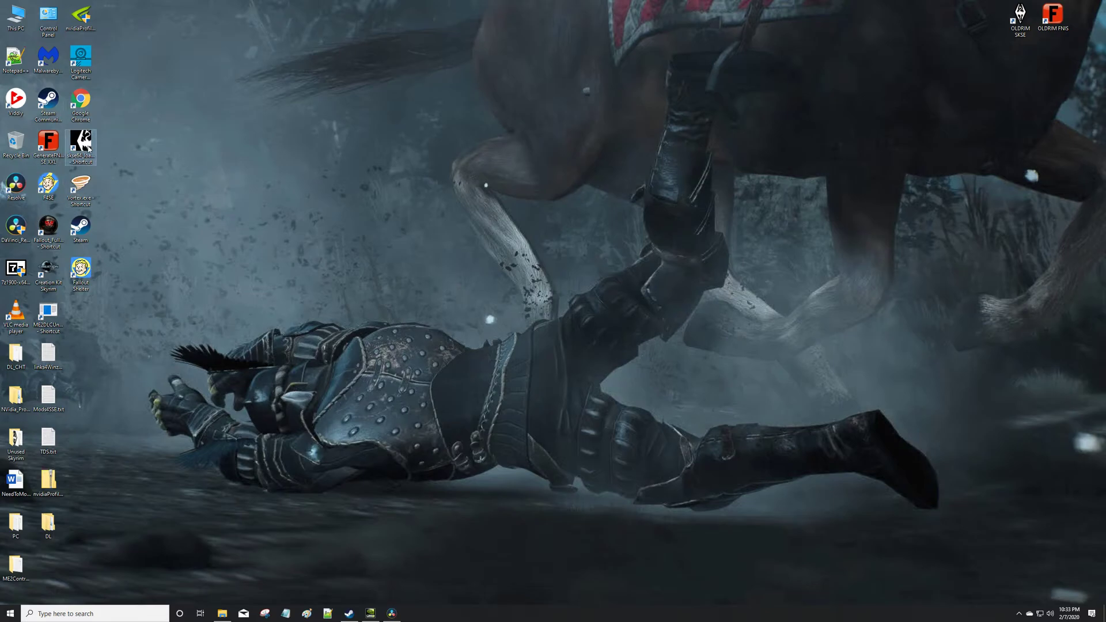
Step: Launch Skyrim Special Edition through the SKSE64 loader and run getskseversion in the main menu console
double_click(83, 144)
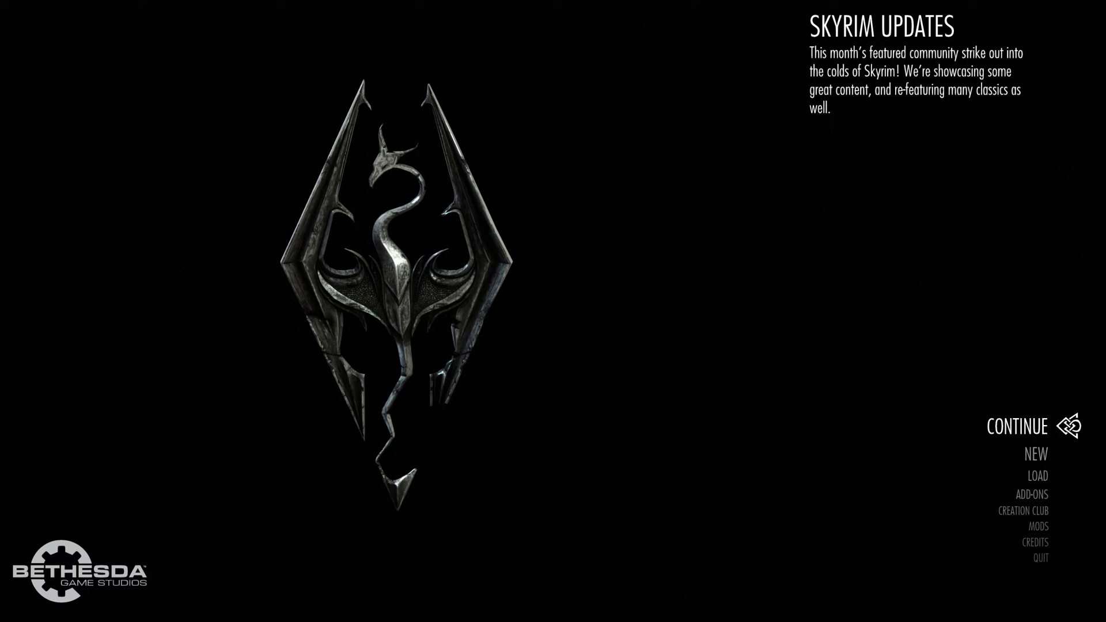
key("grave")
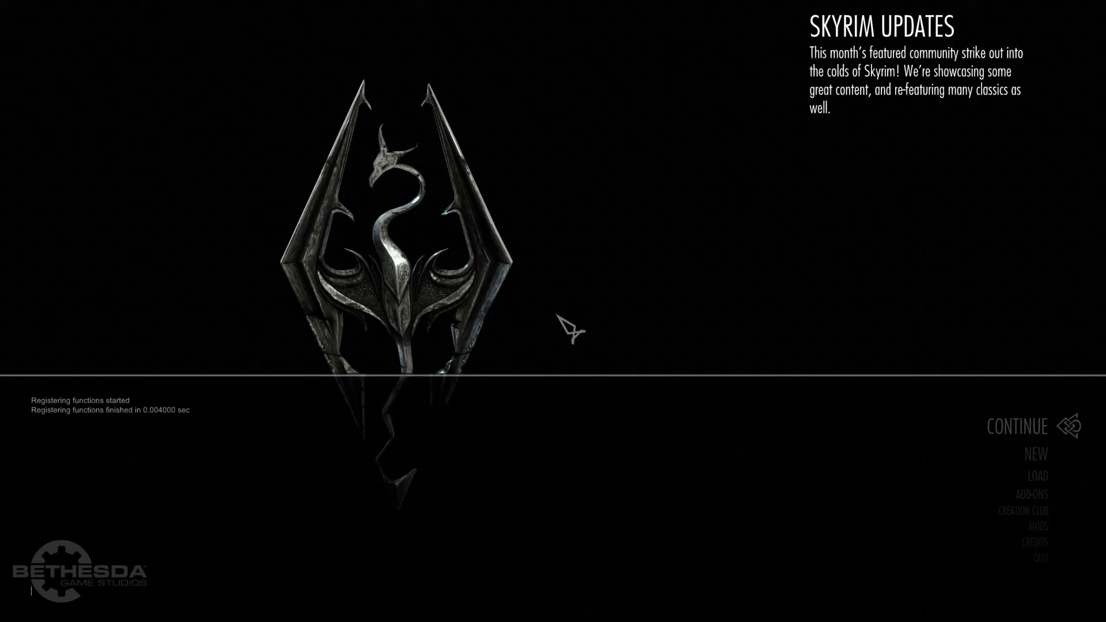
type("getskseversion")
key("Return")
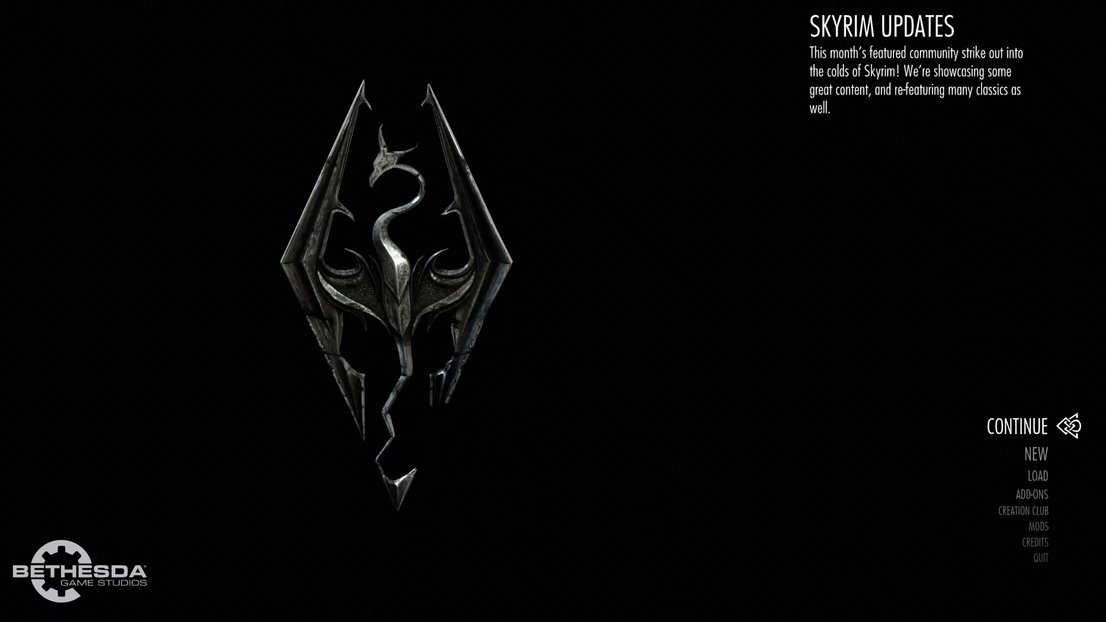
Step: Continue from the last saved game and open the journal's System page to check the game and SKSE64 version
key("Return")
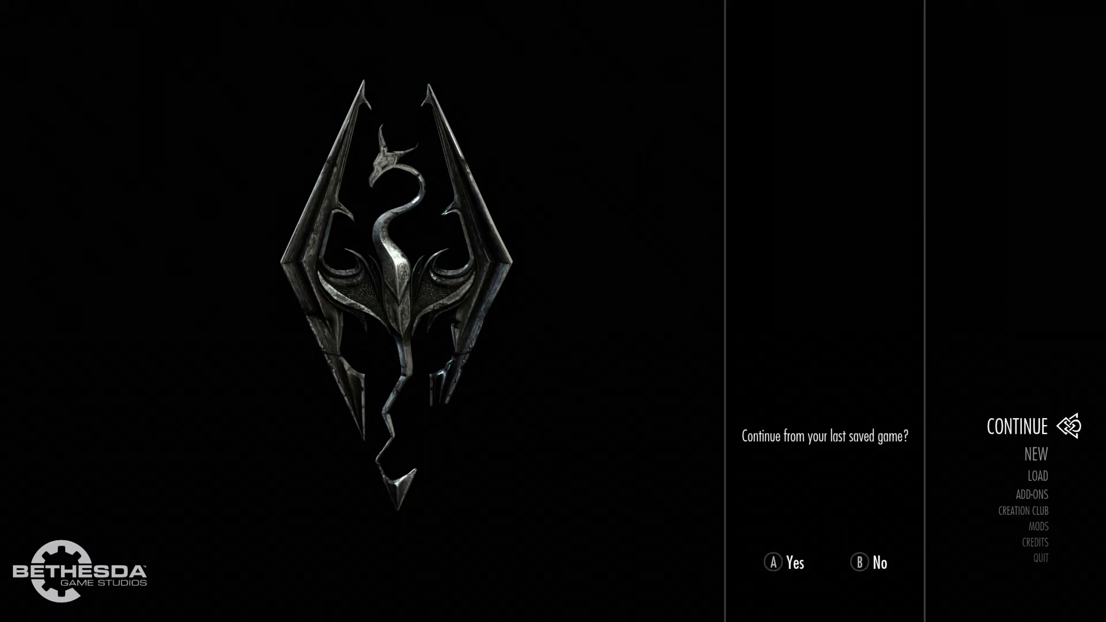
key("Return")
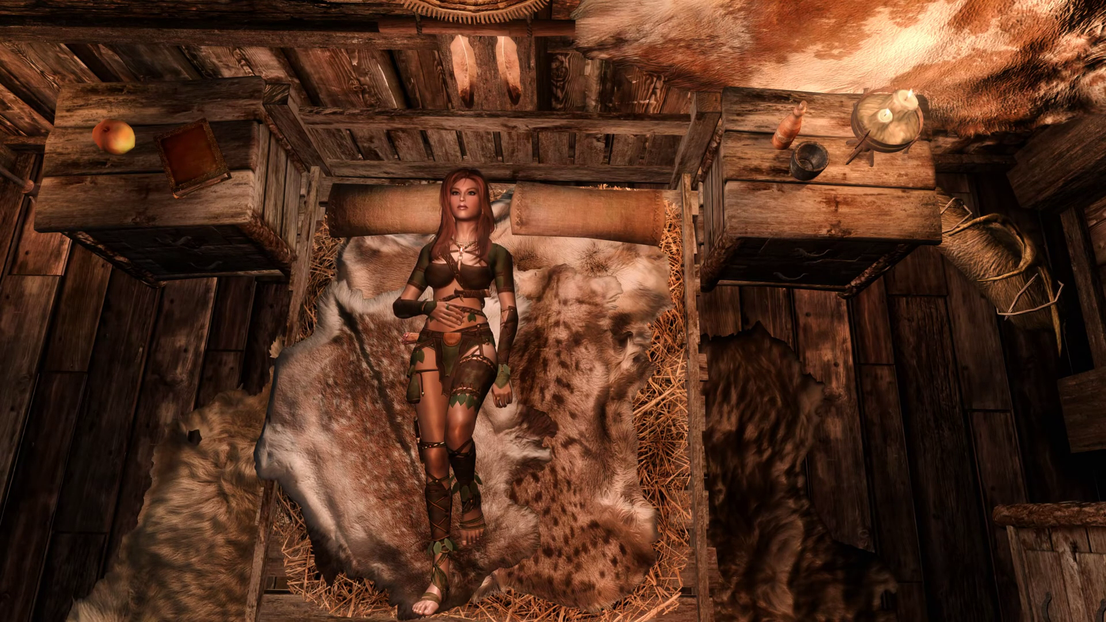
key("j")
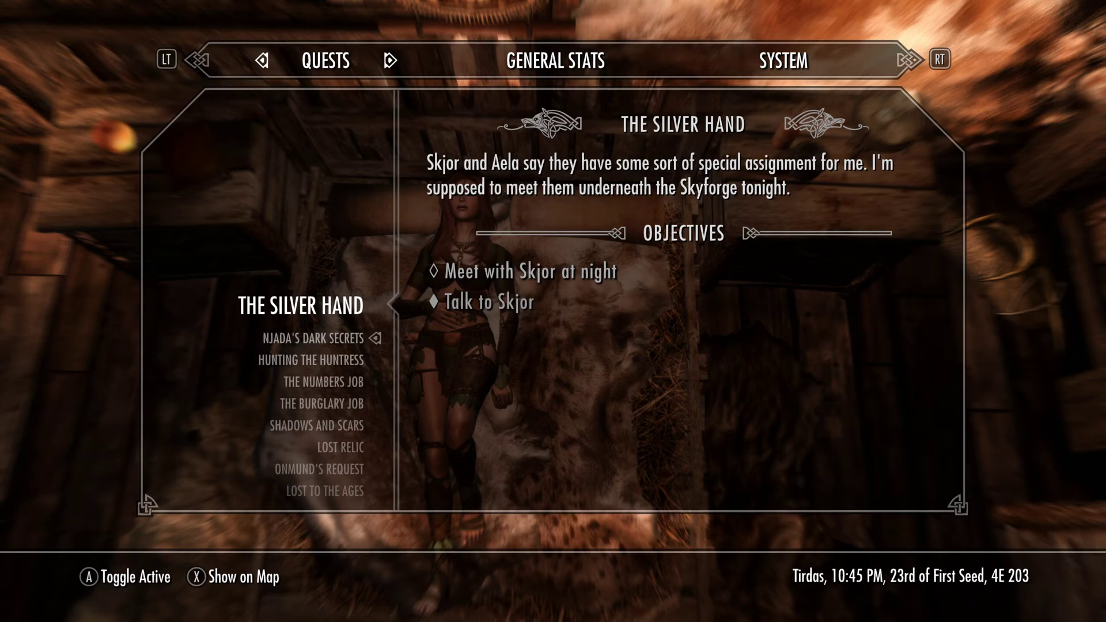
key("Right")
key("Right")
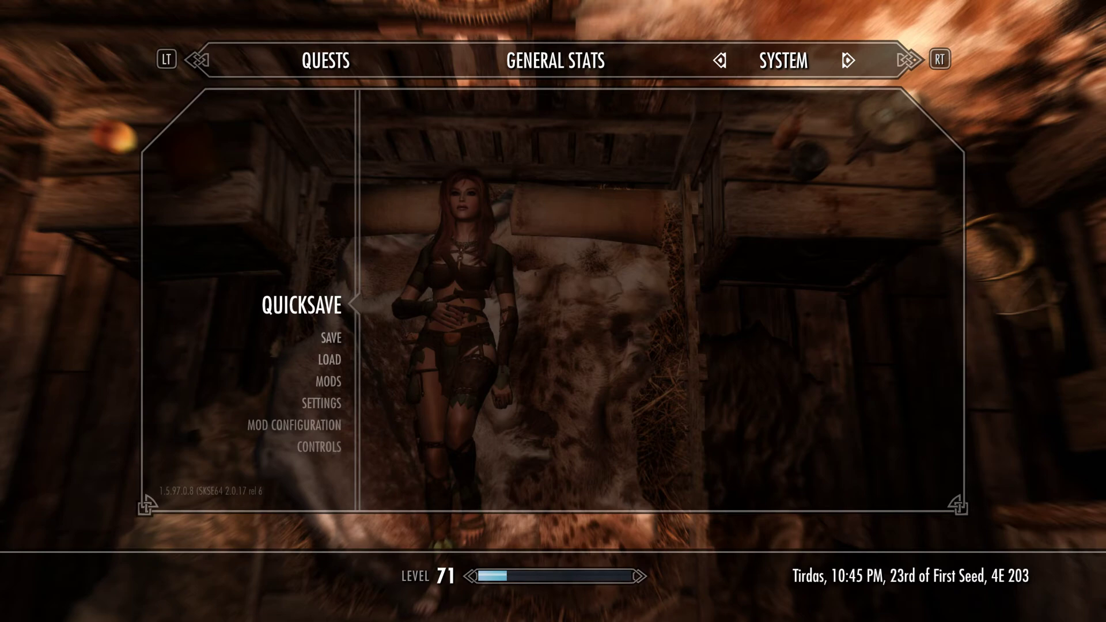
Step: Quit the game to the desktop and confirm leaving without saving
key("Down")
key("Down")
key("Down")
key("Down")
key("Down")
key("Down")
key("Down")
key("Down")
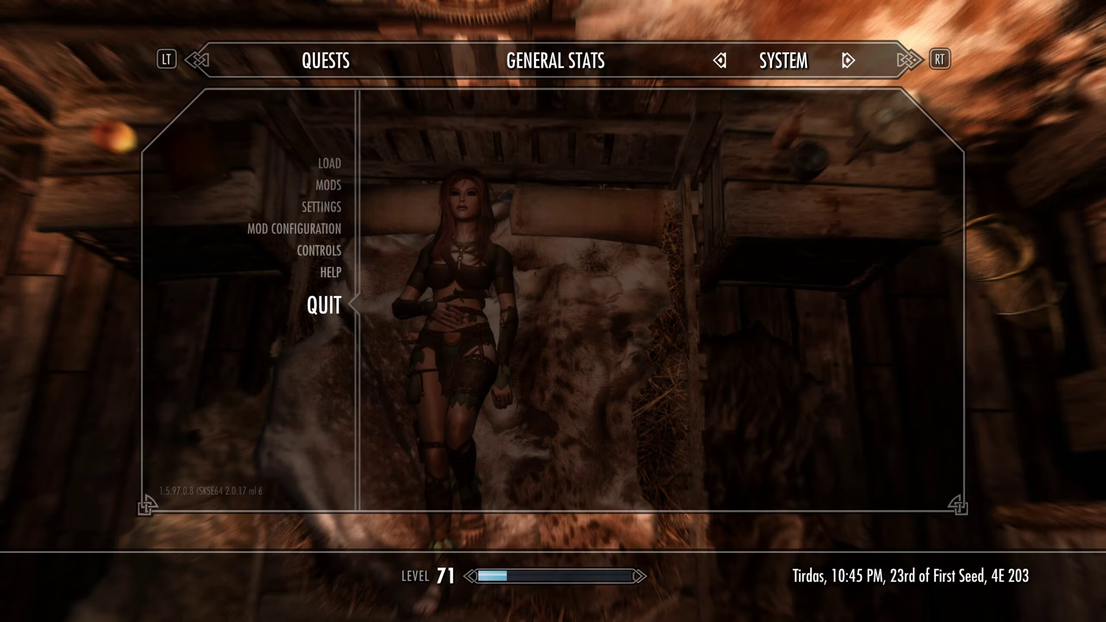
key("Return")
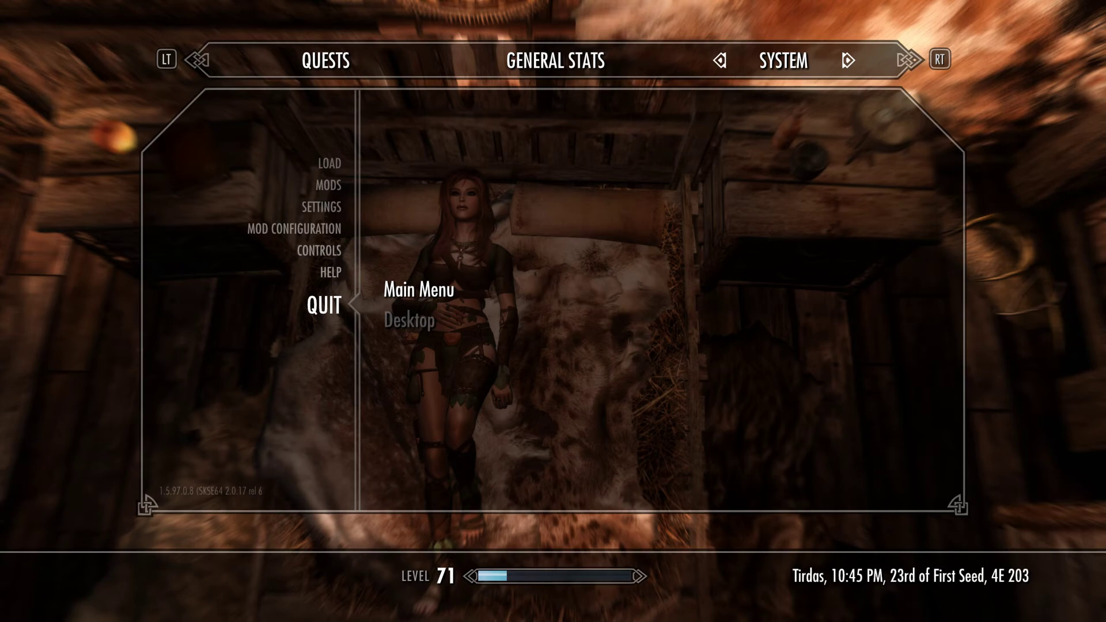
key("Down")
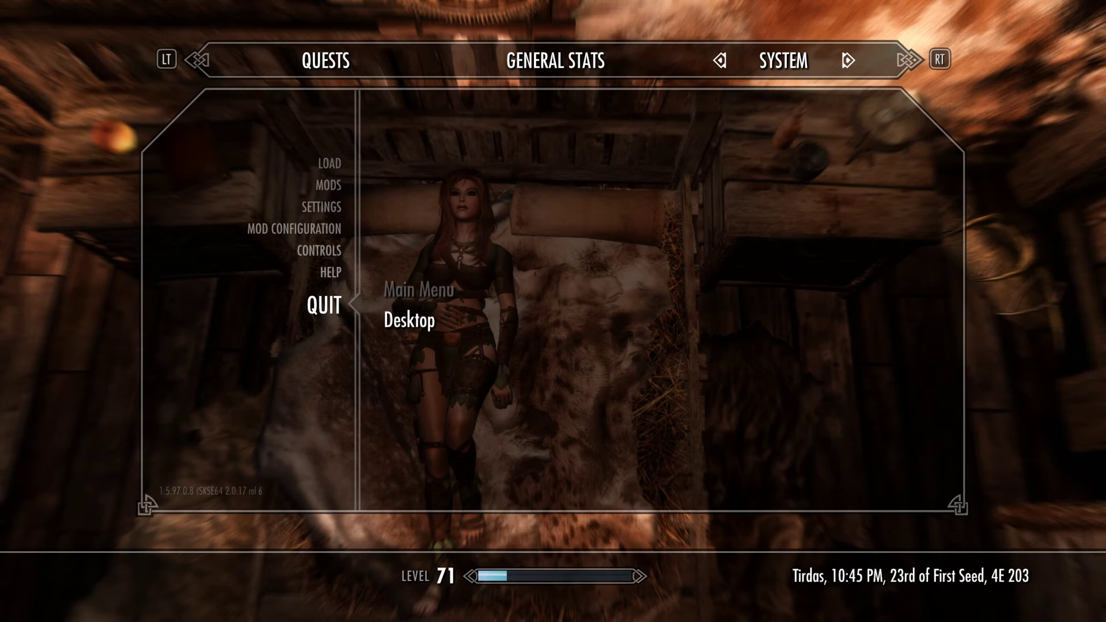
key("Return")
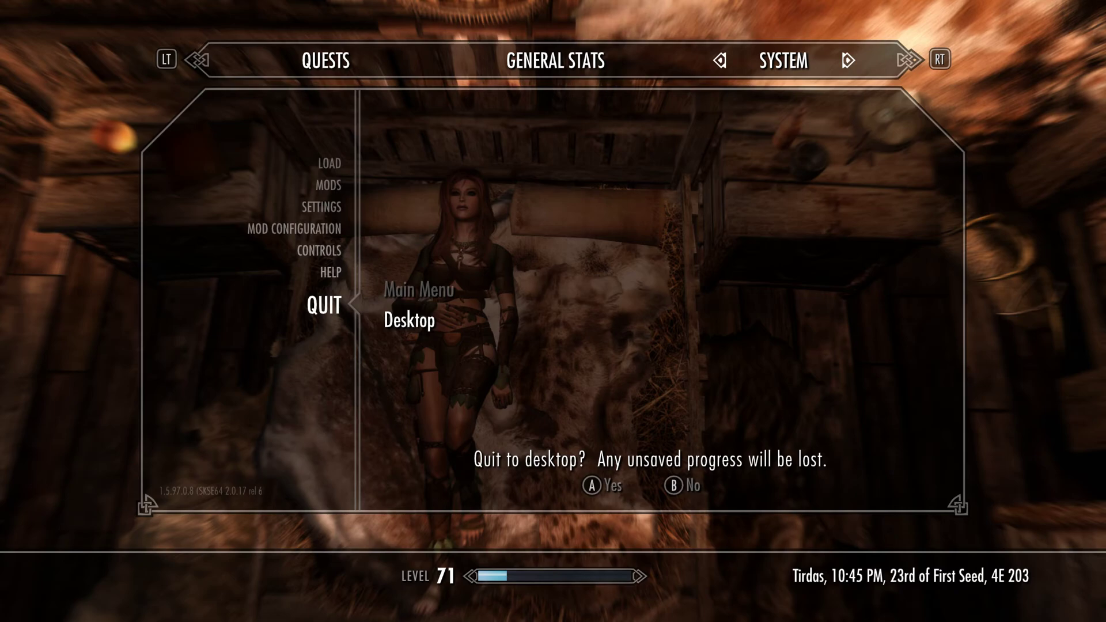
key("Return")
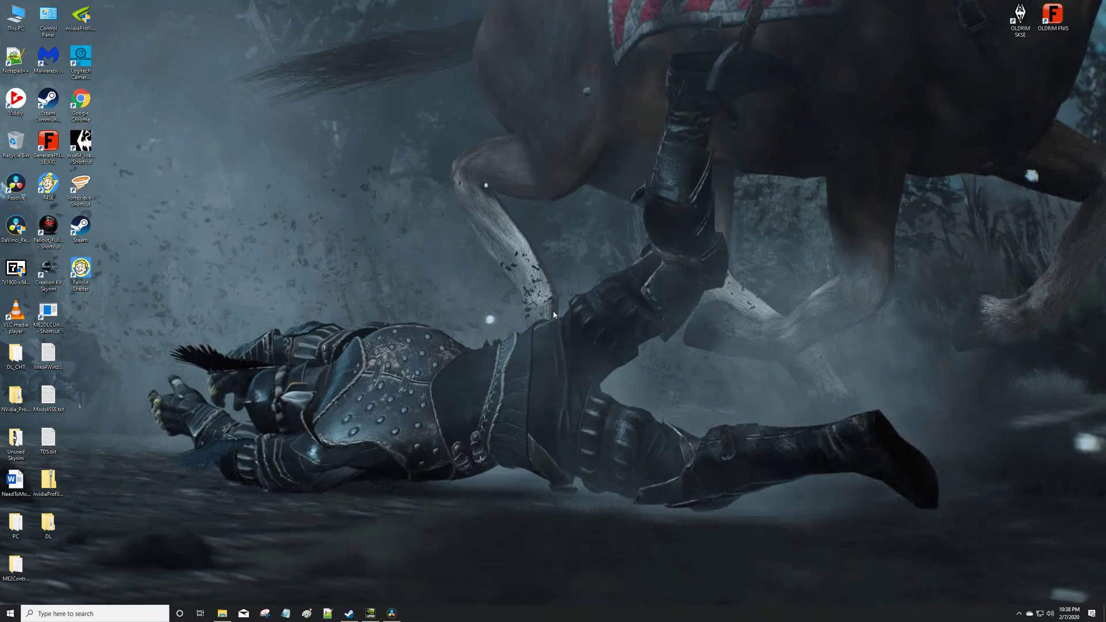
Step: Switch to Steam and browse the local files of The Elder Scrolls V: Skyrim Special Edition via its library properties
left_click(349, 614)
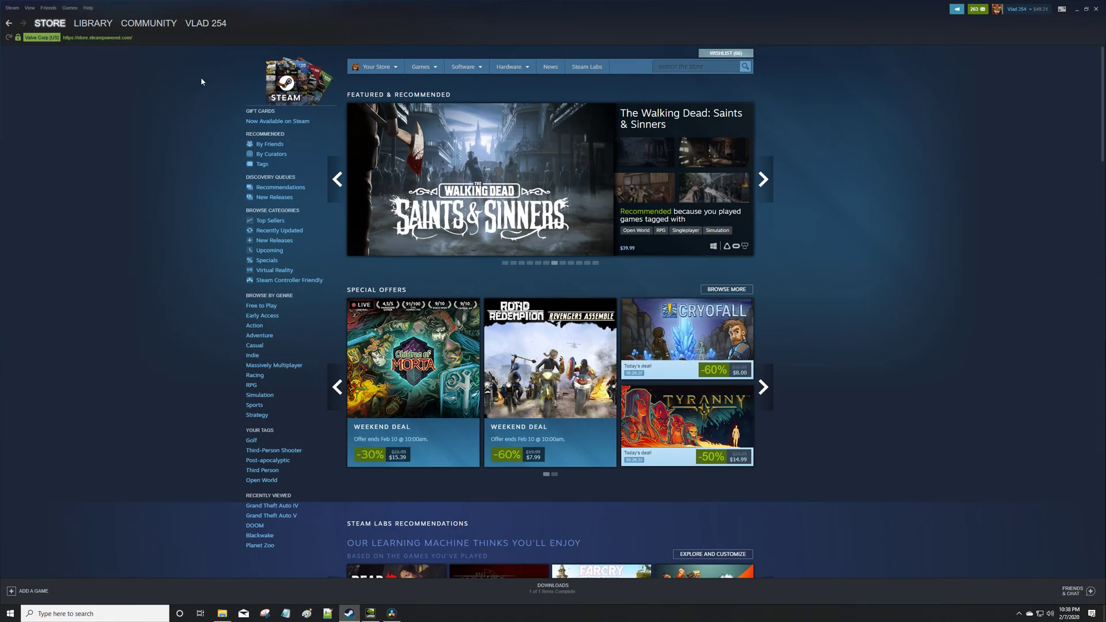
mouse_move(85, 26)
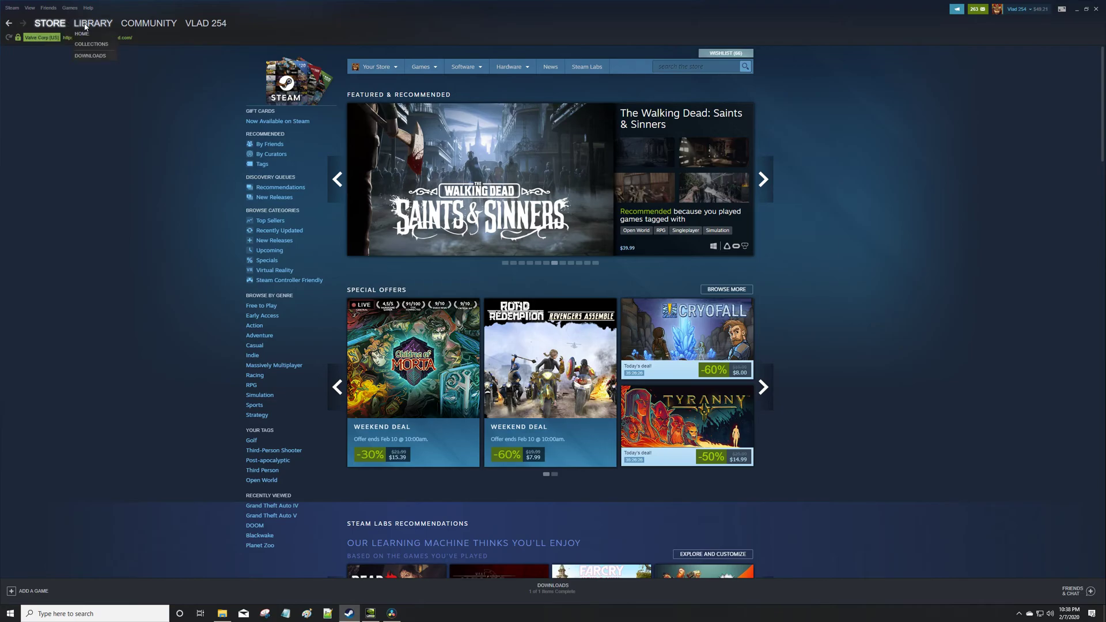
left_click(84, 34)
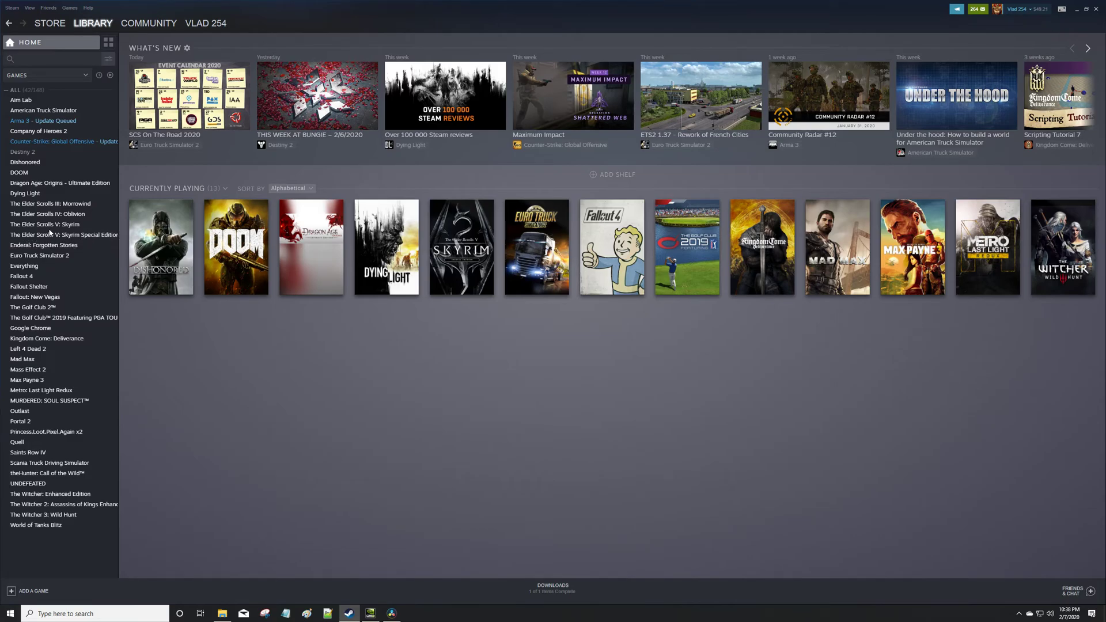
right_click(97, 239)
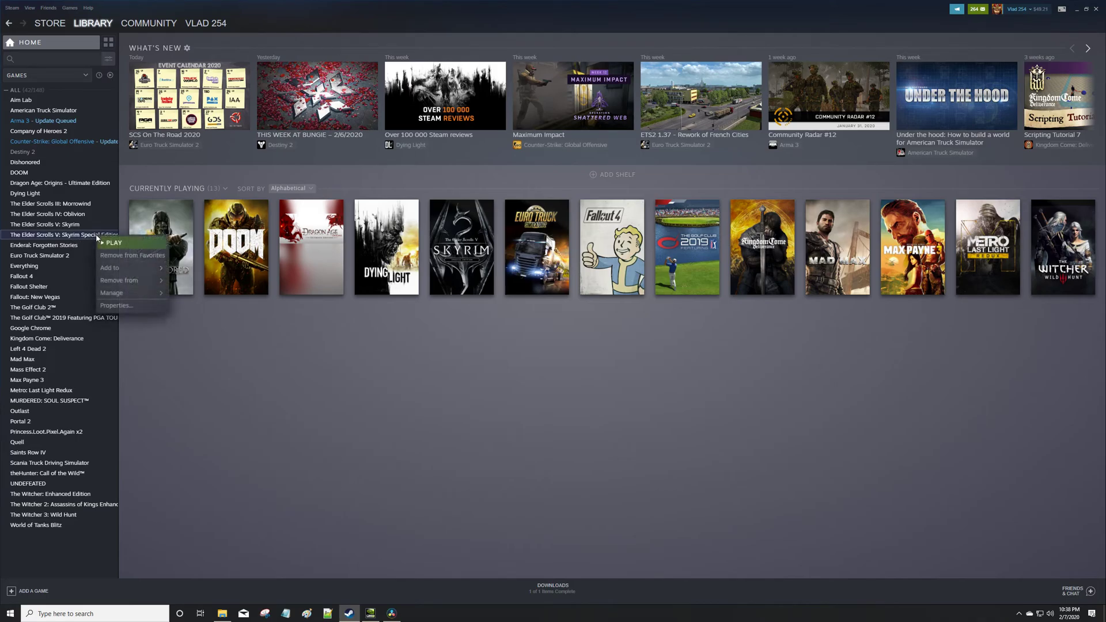
left_click(118, 306)
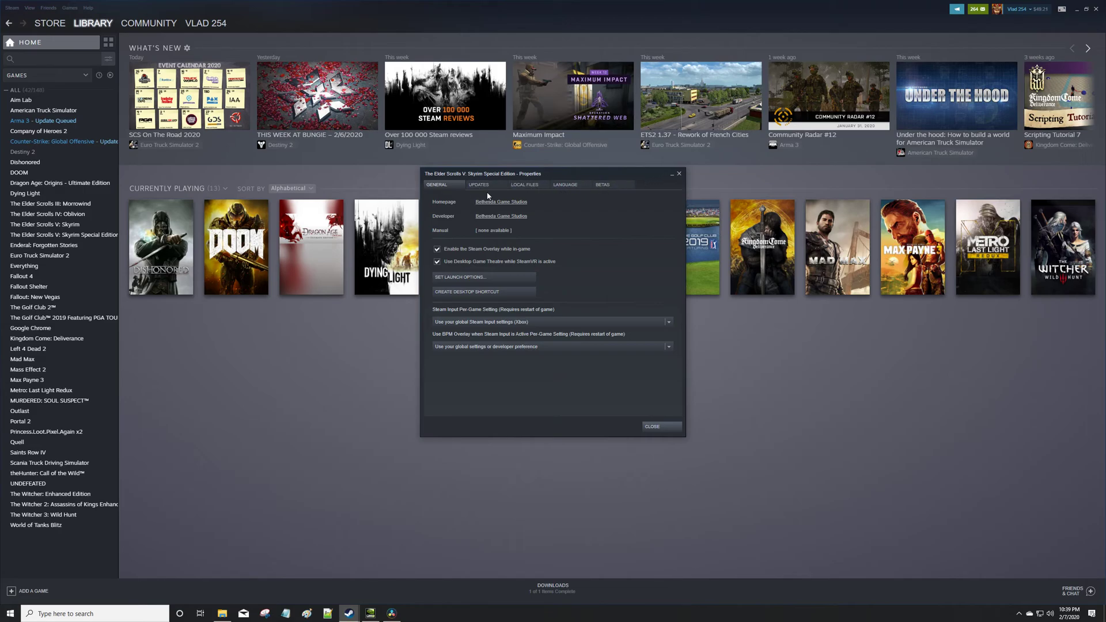
left_click(530, 188)
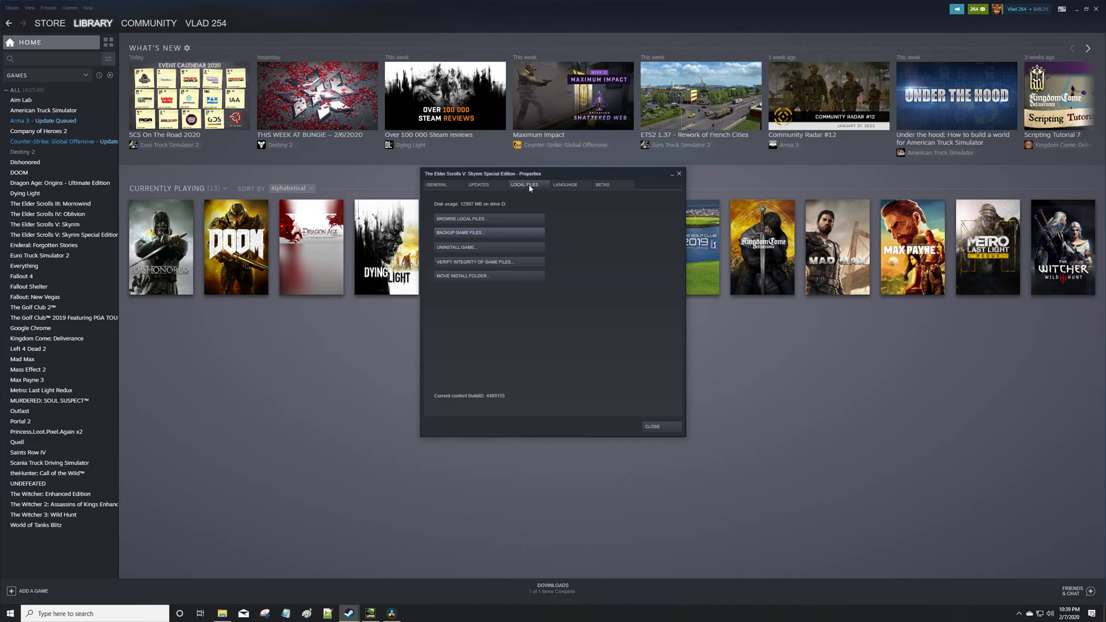
left_click(472, 219)
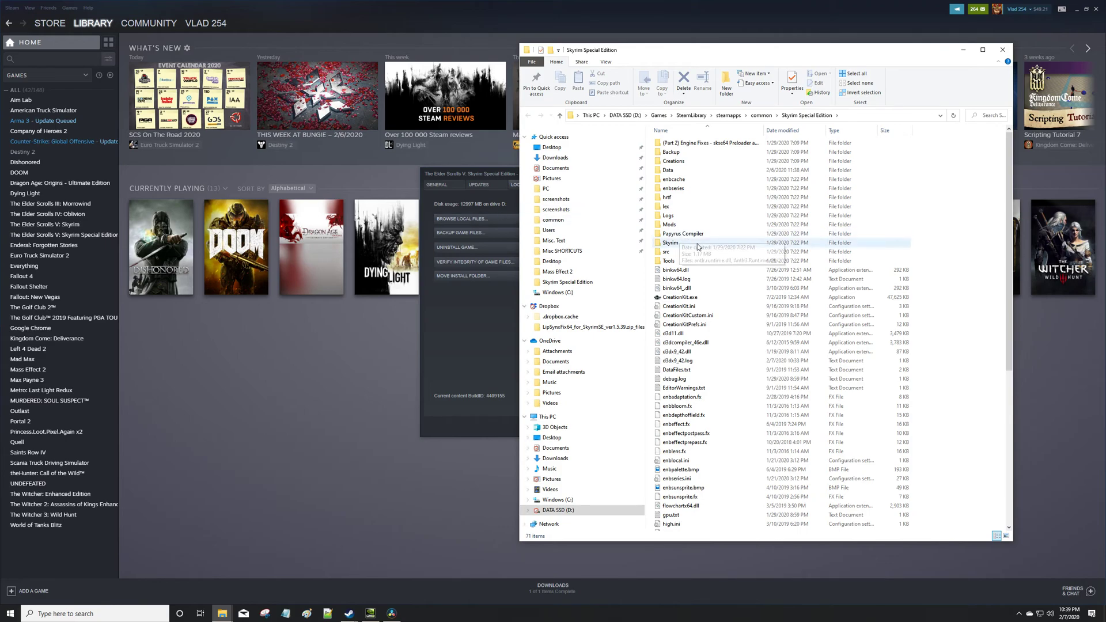
Step: Locate SkyrimSE.exe and SkyrimSELauncher.exe in the Skyrim Special Edition folder
scroll(810, 280, "down", 10)
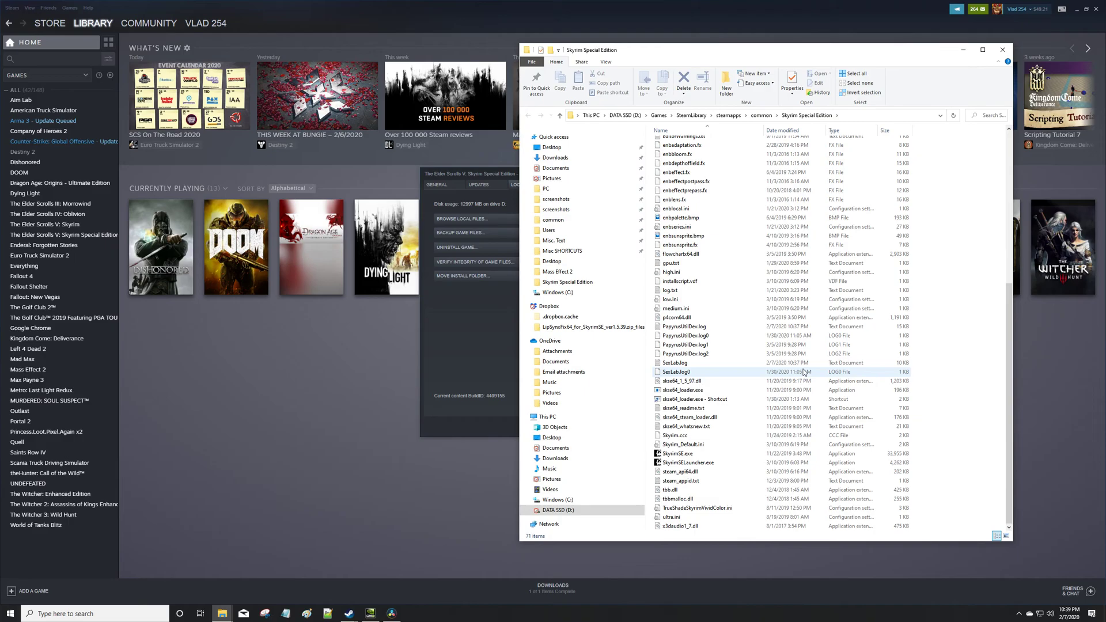
left_click(686, 458)
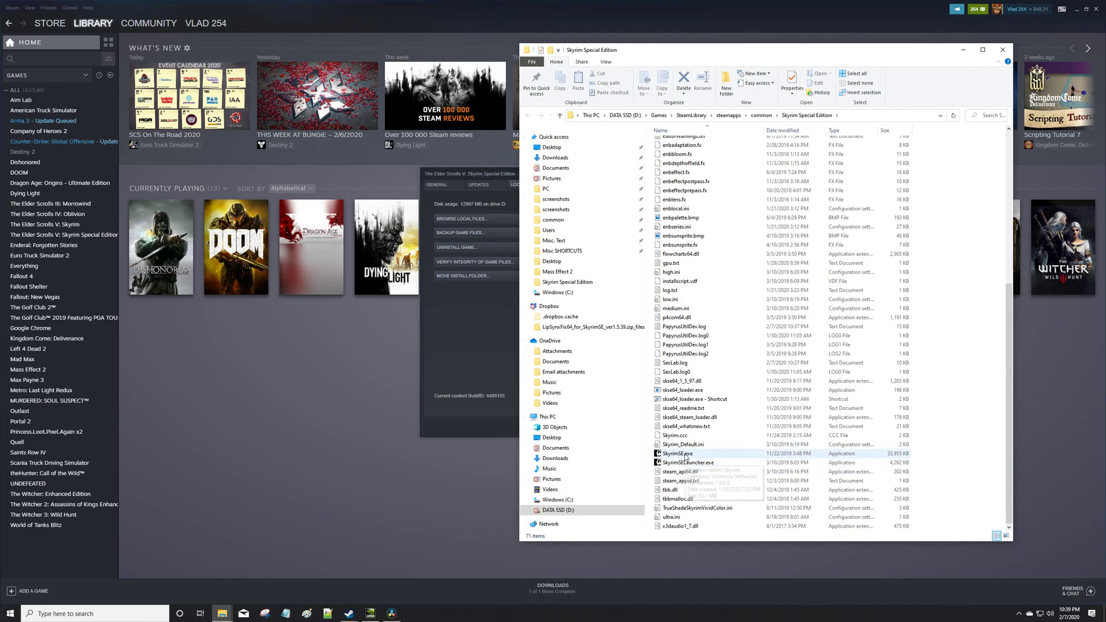
left_click(687, 464)
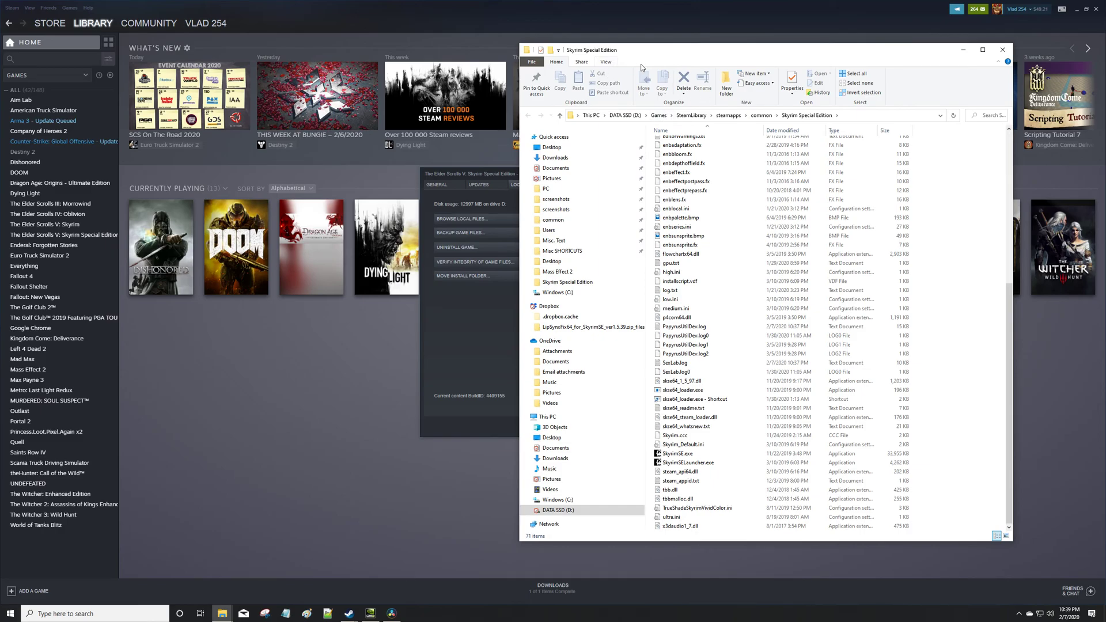
Step: Try the List and Content layouts for the game folder and return it to the Details layout
left_click(606, 63)
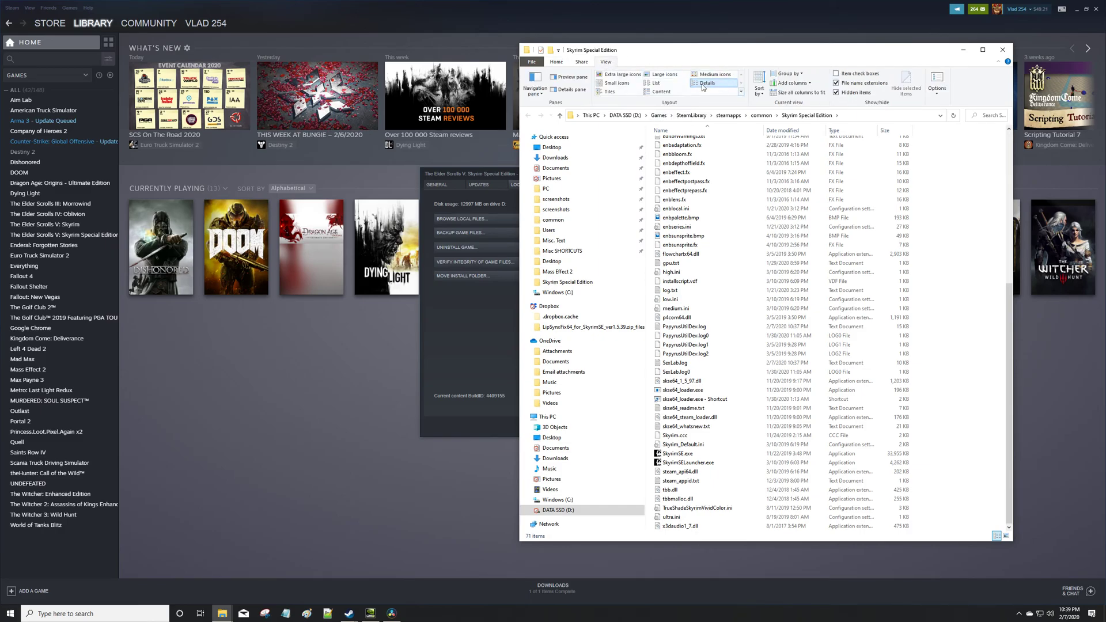
left_click(650, 83)
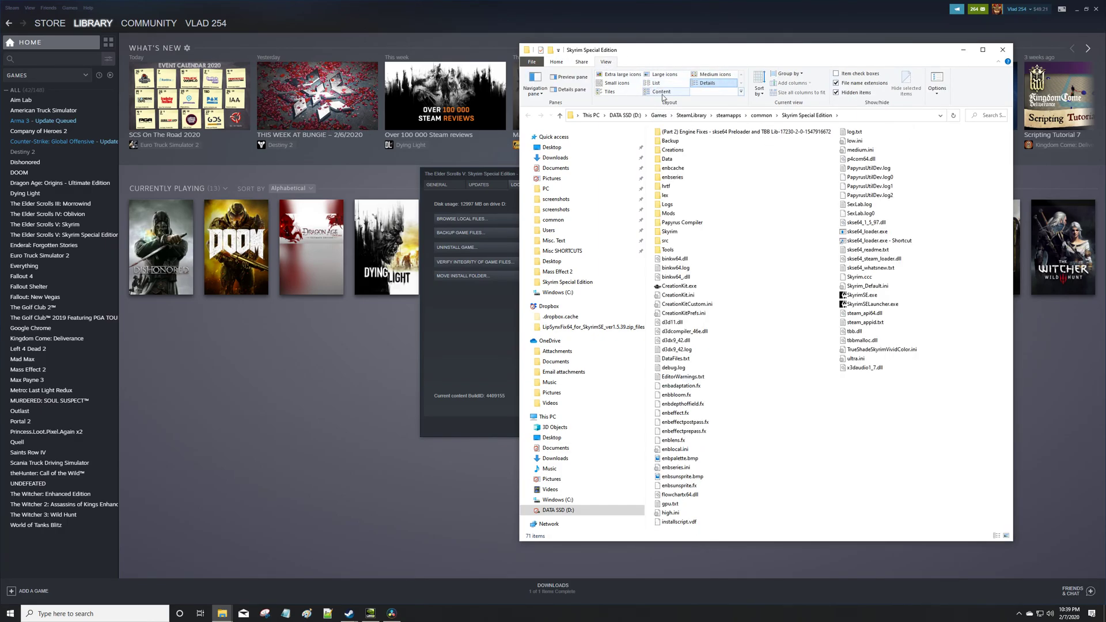
left_click(663, 92)
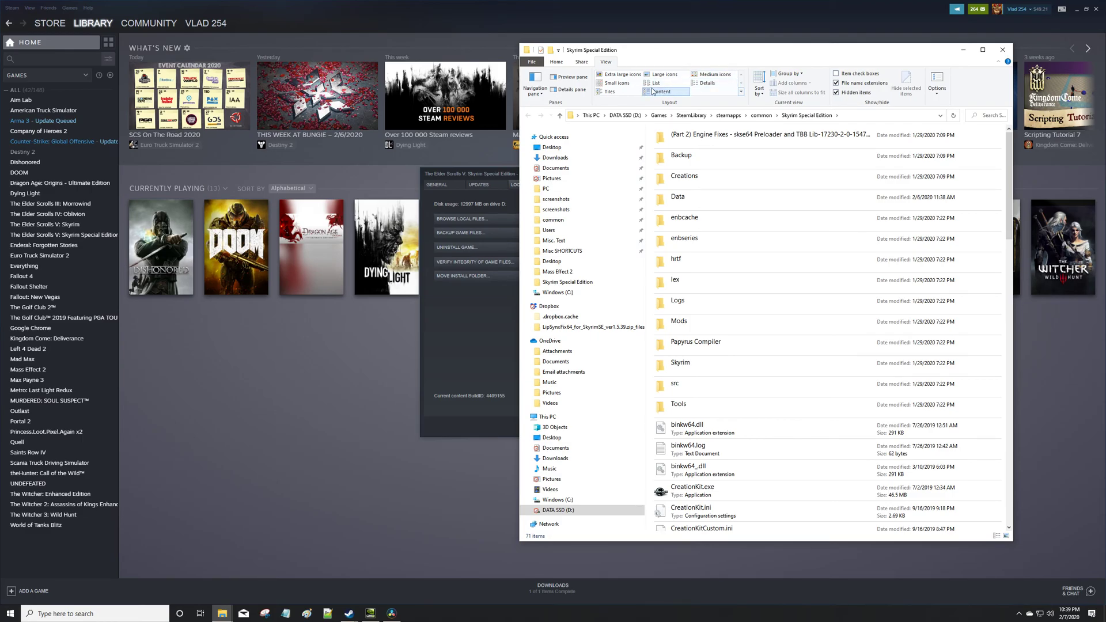
left_click(656, 83)
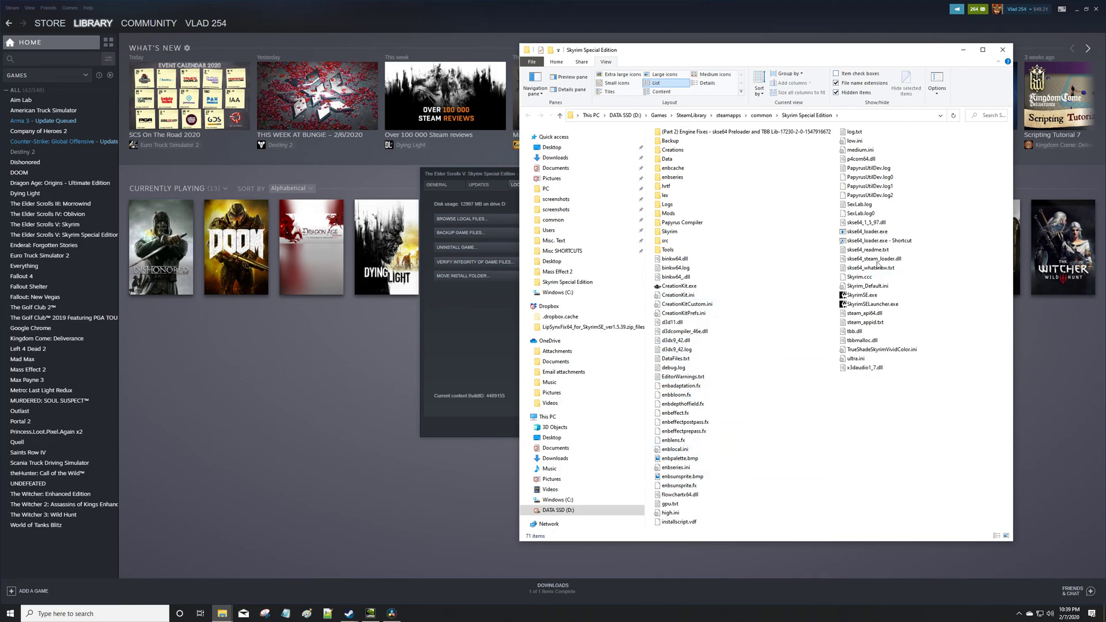
left_click(707, 83)
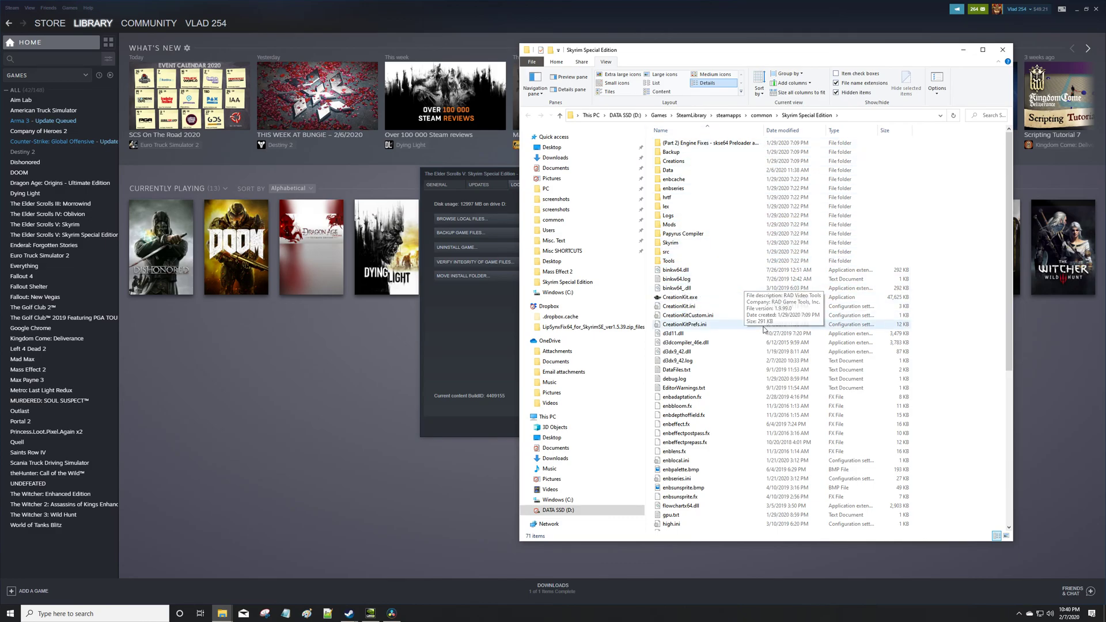
Step: Check the product version in the file details of SkyrimSE.exe and close its properties
scroll(709, 369, "down", 9)
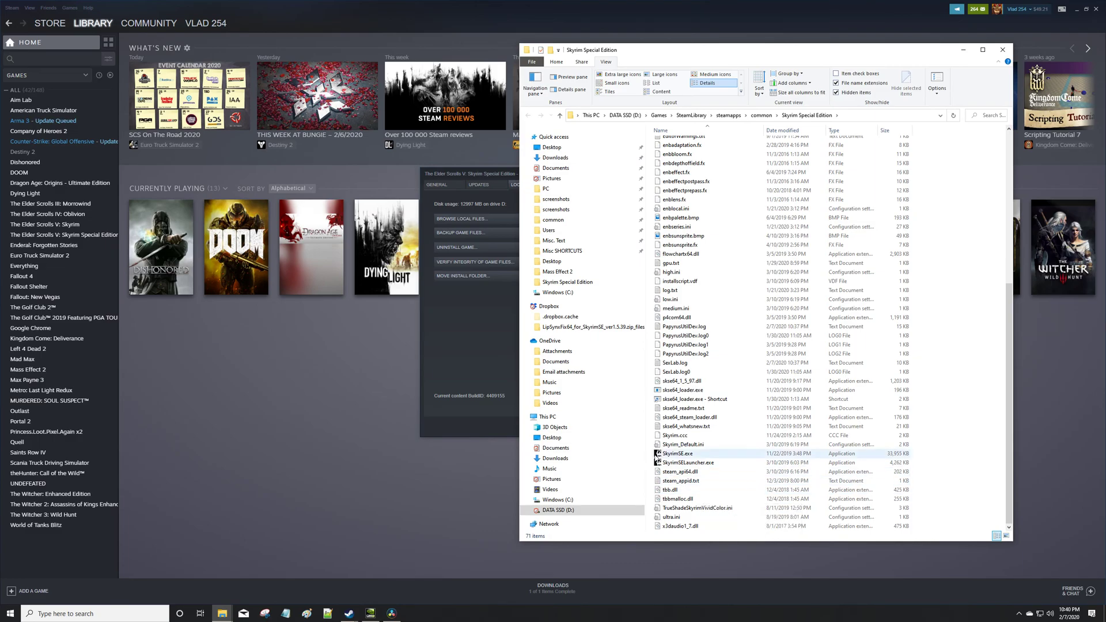
right_click(659, 455)
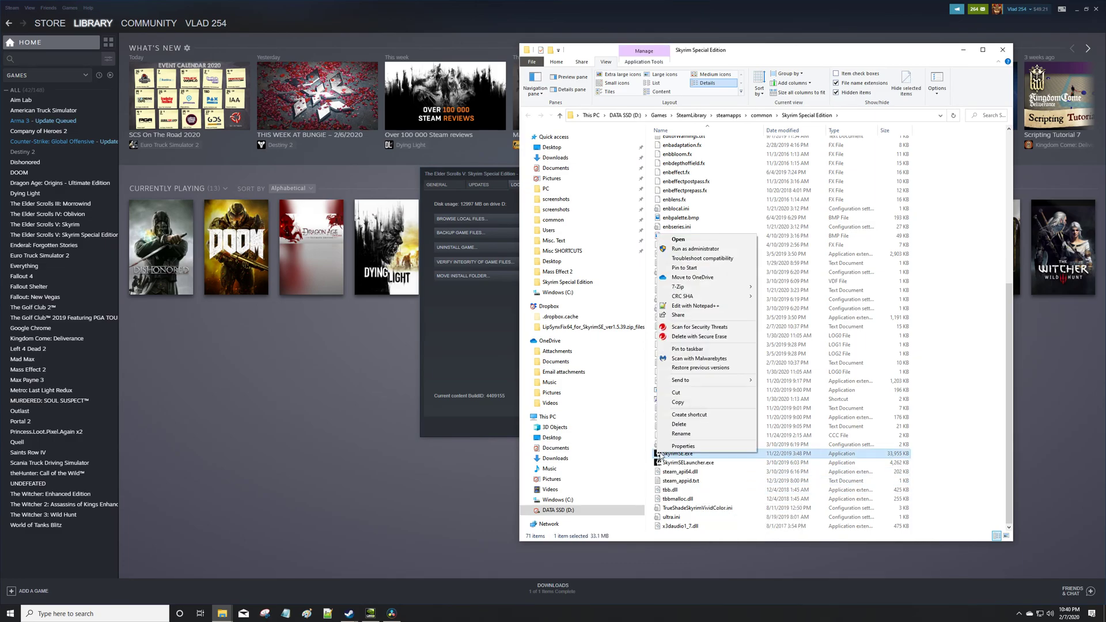
left_click(684, 447)
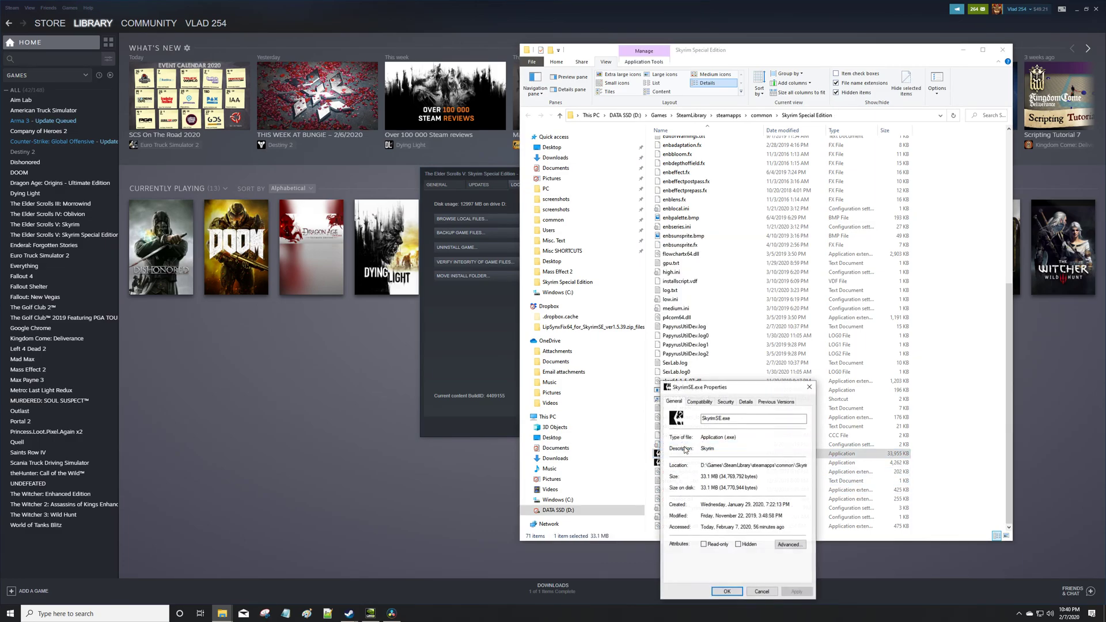
left_click(747, 401)
left_click(701, 474)
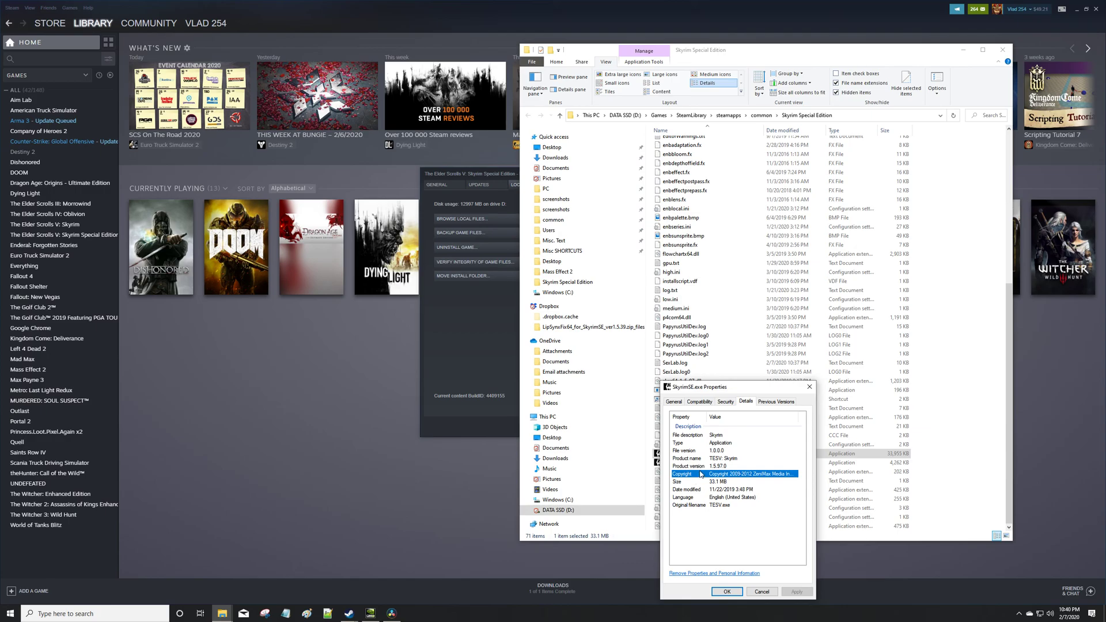
left_click(810, 387)
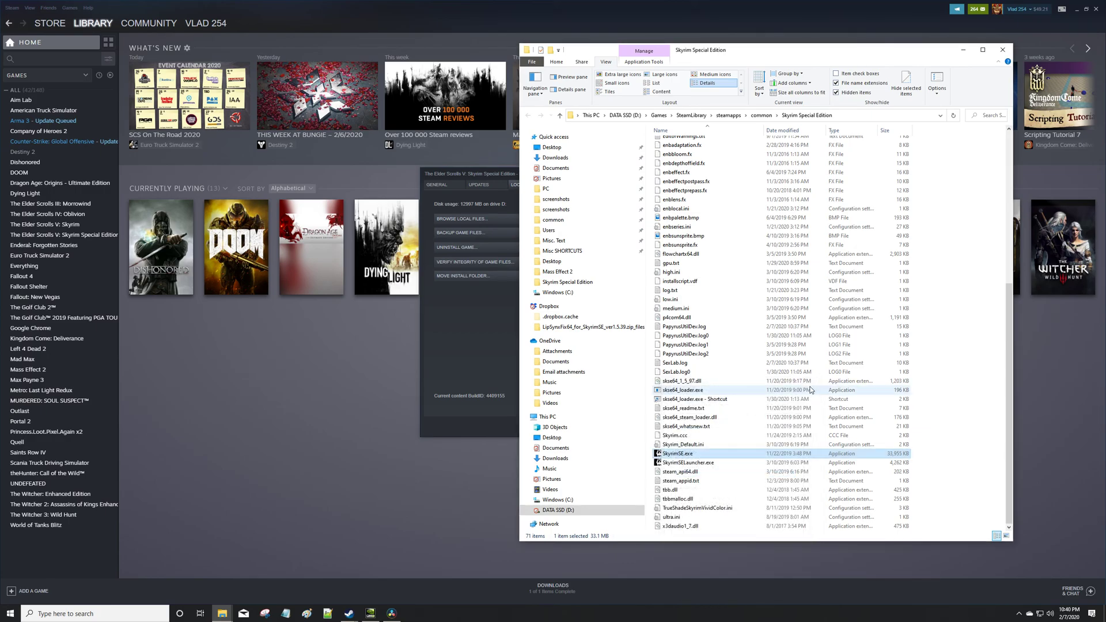
Step: Reopen the properties of SkyrimSE.exe and go through the compatibility and security settings to its version details
right_click(681, 457)
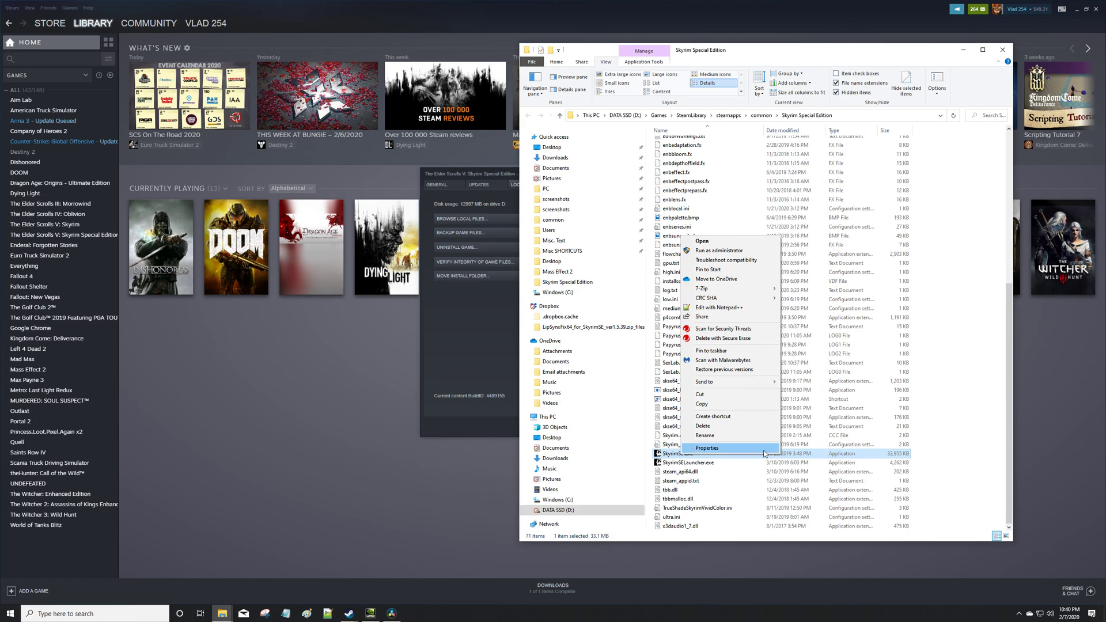
left_click(705, 449)
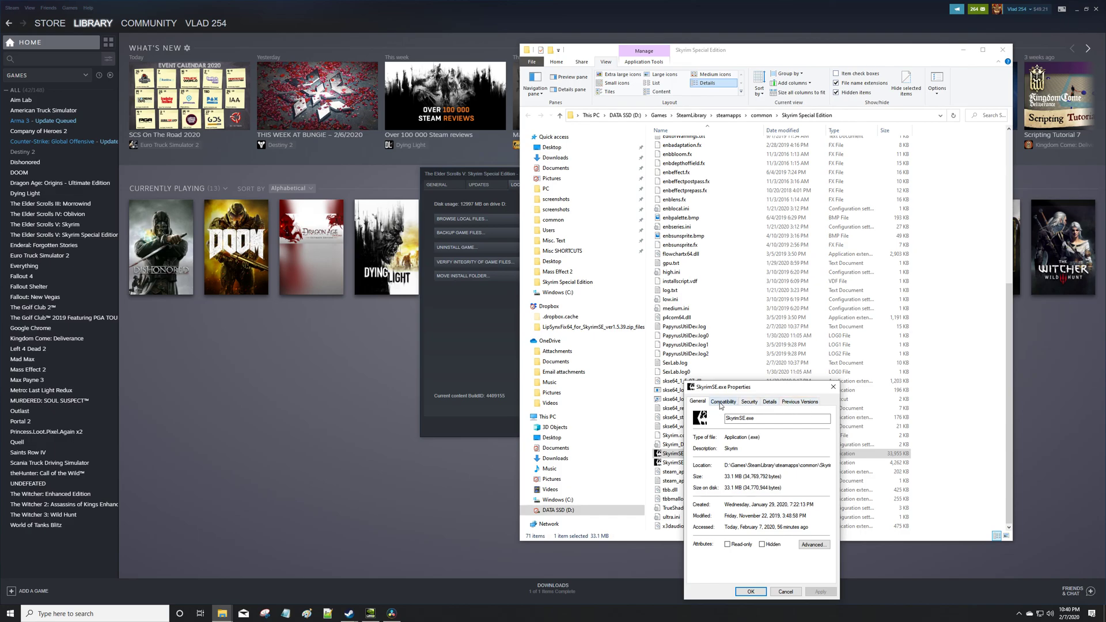
left_click(724, 402)
left_click(749, 402)
left_click(769, 403)
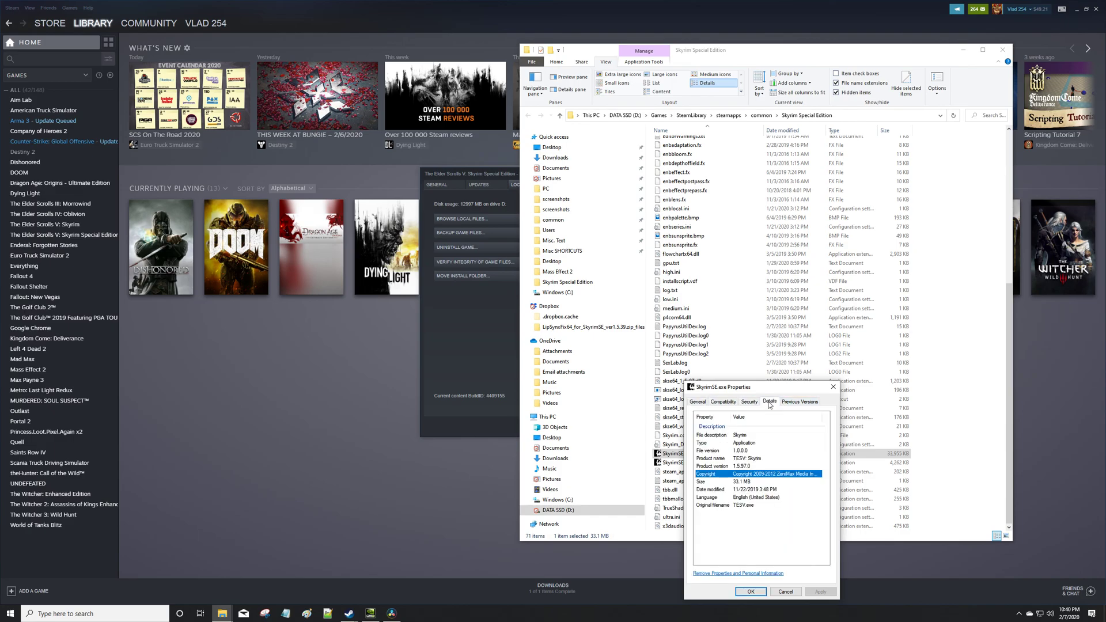